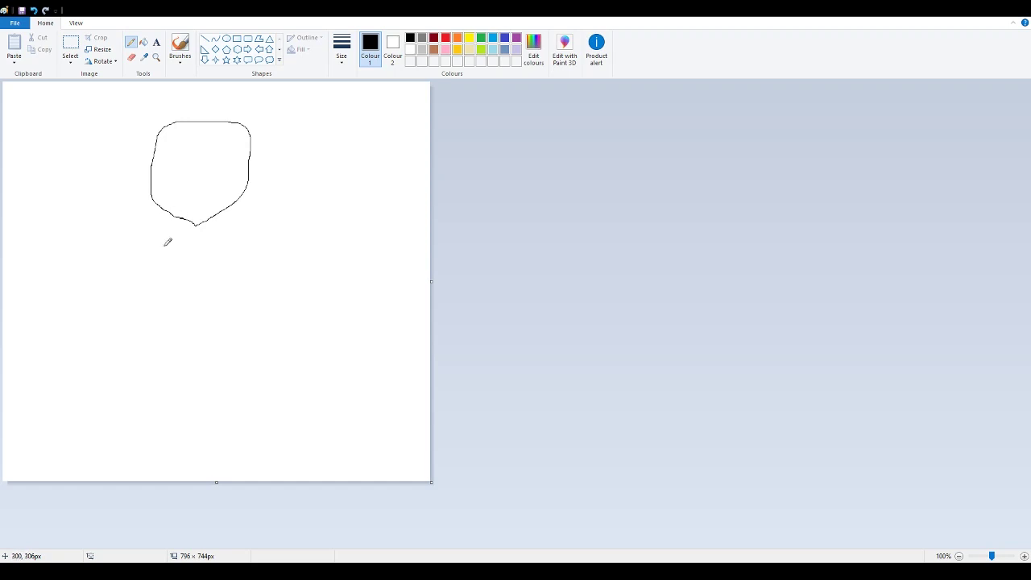
Draw the curled lock beneath the head, the outer hair outline around it and a spiky ponytail with the Pencil.
mouse_move(172, 244)
left_mouse_down()
mouse_move(163, 252)
mouse_move(147, 234)
mouse_move(158, 204)
left_mouse_up()
mouse_move(170, 245)
left_mouse_down()
mouse_move(151, 230)
mouse_move(161, 213)
left_mouse_up()
mouse_move(158, 189)
left_mouse_down()
mouse_move(140, 178)
mouse_move(140, 130)
mouse_move(186, 119)
left_mouse_up()
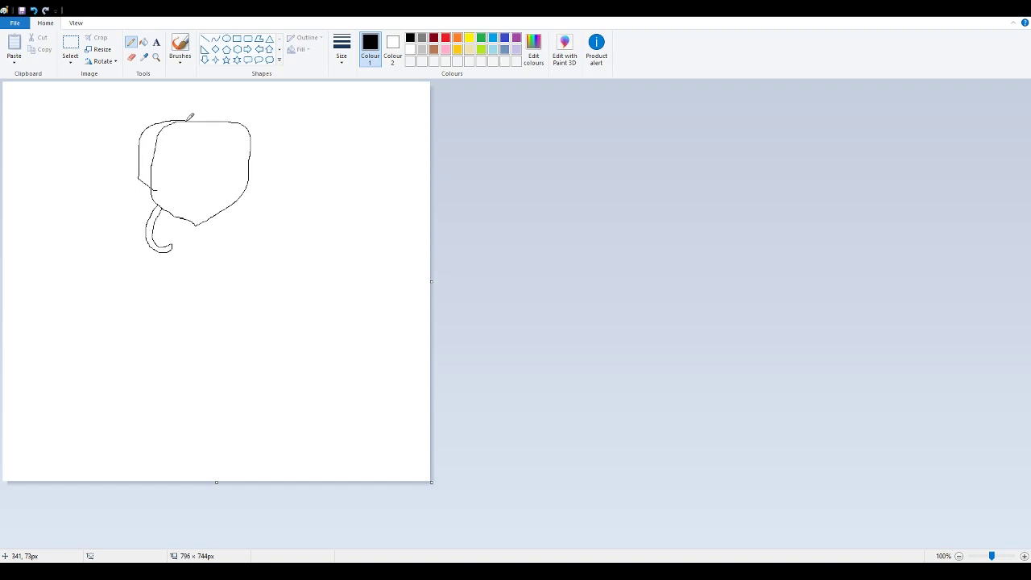
key("ctrl+z")
mouse_move(159, 190)
left_mouse_down()
mouse_move(144, 168)
mouse_move(155, 122)
mouse_move(228, 97)
mouse_move(251, 113)
mouse_move(280, 179)
mouse_move(306, 191)
mouse_move(285, 203)
mouse_move(290, 224)
mouse_move(277, 195)
mouse_move(278, 242)
mouse_move(268, 240)
mouse_move(264, 215)
mouse_move(258, 241)
mouse_move(244, 233)
mouse_move(233, 202)
left_mouse_up()
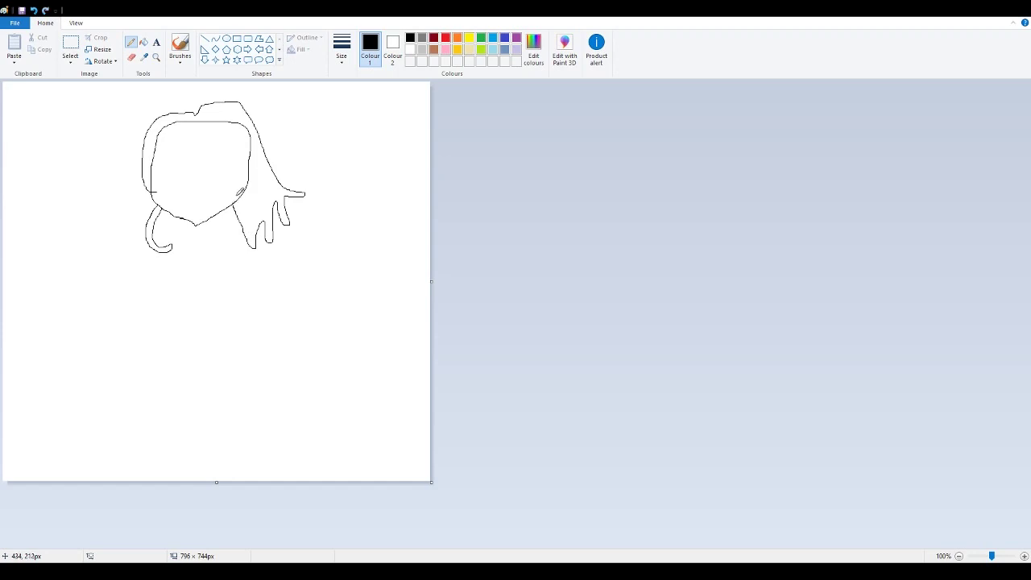
mouse_move(156, 190)
left_mouse_down()
mouse_move(156, 158)
mouse_move(170, 138)
mouse_move(191, 139)
mouse_move(198, 161)
mouse_move(193, 133)
mouse_move(227, 150)
left_mouse_up()
key("ctrl+z")
key("ctrl+z")
key("ctrl+z")
Draw a parted fringe with pointed strands across the face, and erase the head outline inside the hair.
mouse_move(163, 192)
left_mouse_down()
mouse_move(166, 147)
mouse_move(188, 131)
mouse_move(199, 158)
mouse_move(193, 134)
mouse_move(249, 153)
mouse_move(223, 185)
mouse_move(256, 168)
left_mouse_up()
mouse_move(249, 177)
left_mouse_down()
mouse_move(251, 127)
mouse_move(200, 111)
left_mouse_up()
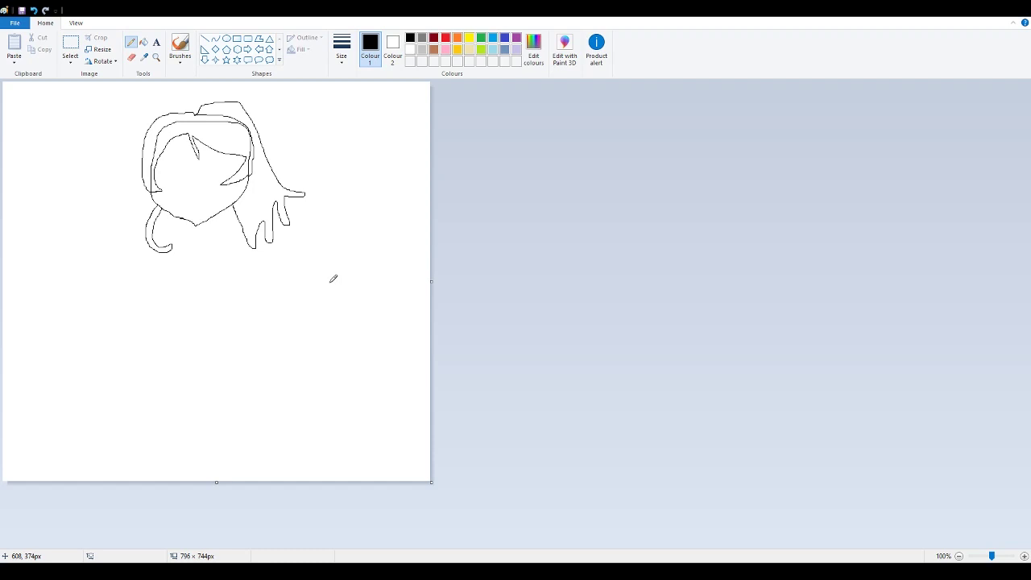
left_click(132, 58)
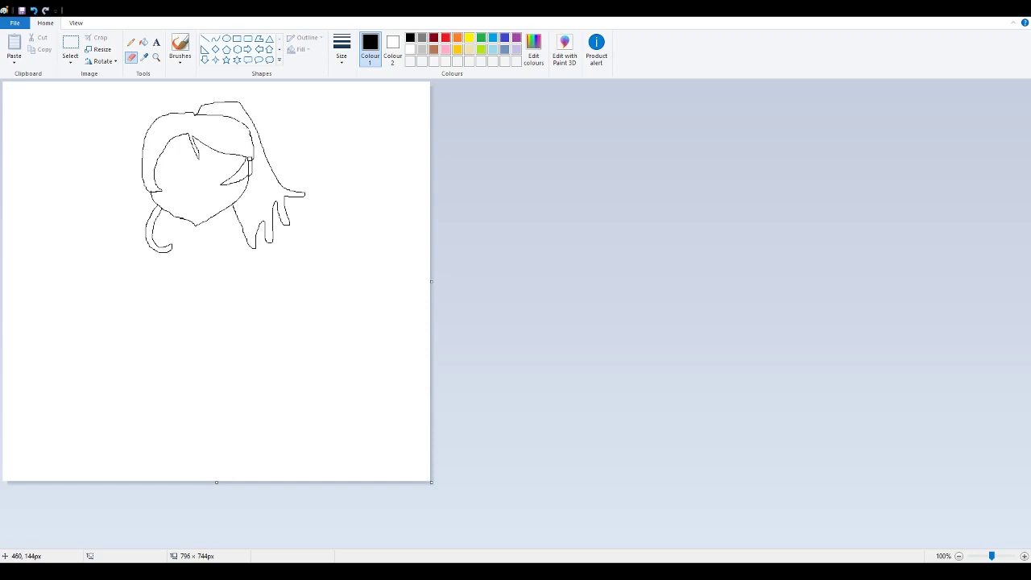
Draw a small black hair band outline at the base of the ponytail.
left_click(130, 43)
left_click_drag(202, 109, 235, 115)
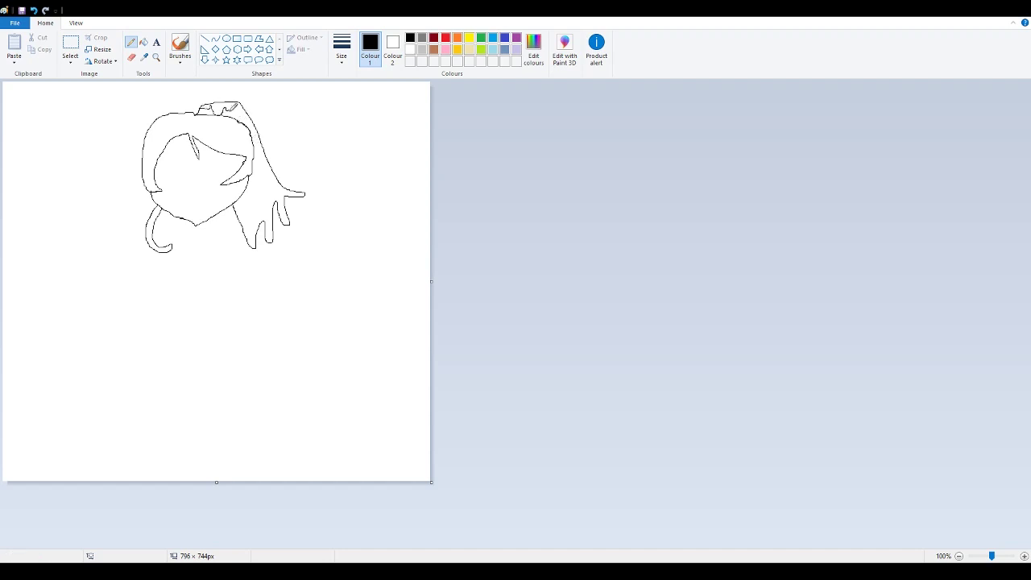
Fill the fringe, the ponytail and the curled lock with yellow.
left_click(470, 40)
left_click(143, 42)
left_click(153, 152)
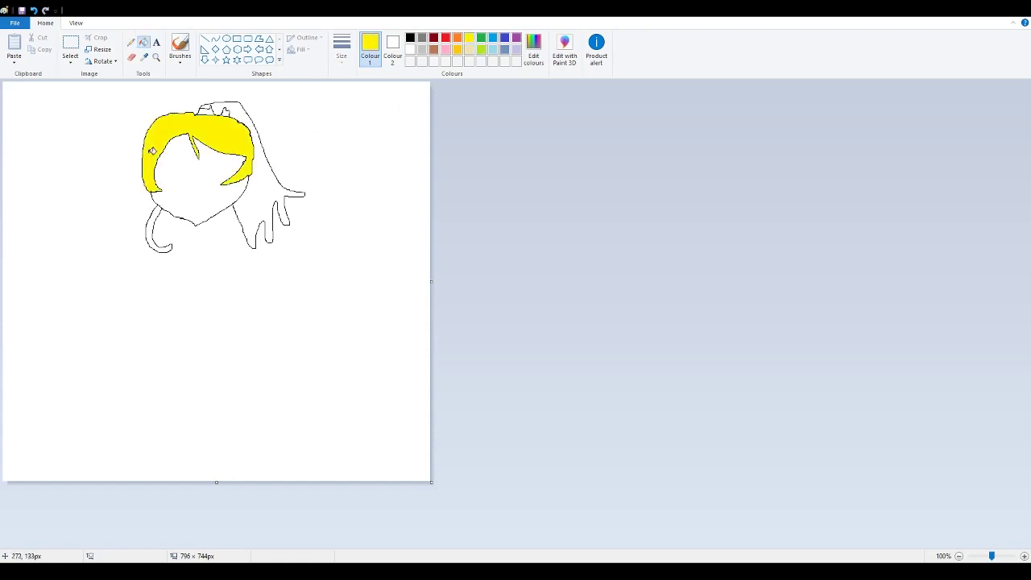
left_click(268, 175)
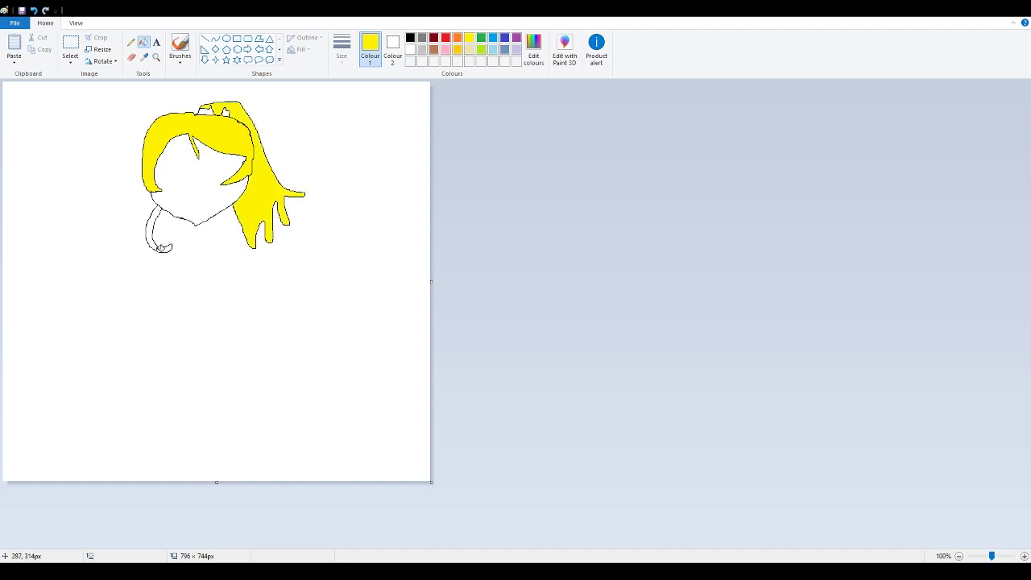
left_click(157, 244)
Draw the two upper eye outlines, a small nose and a smiling mouth on the face in black.
left_click(410, 39)
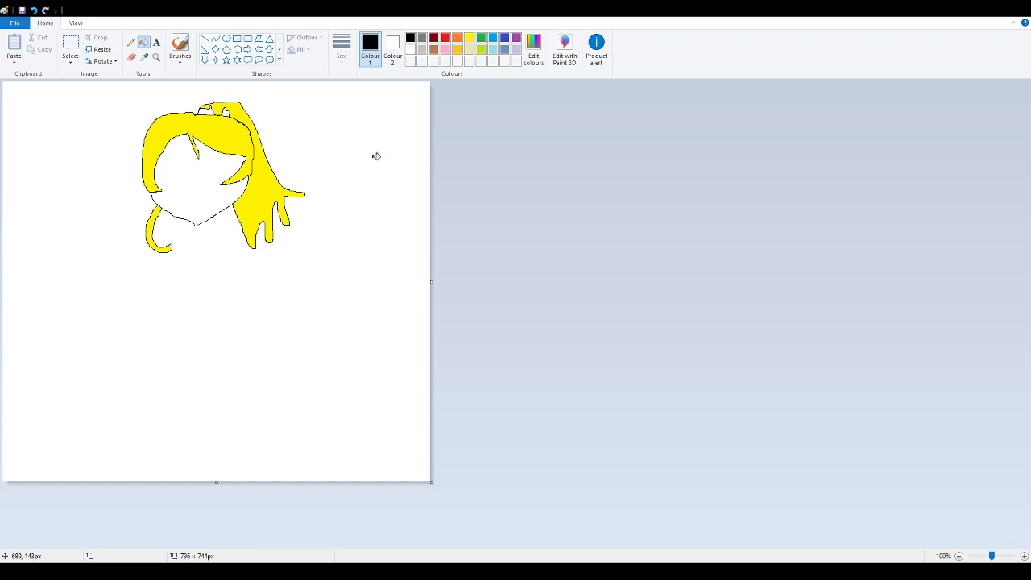
left_click(131, 42)
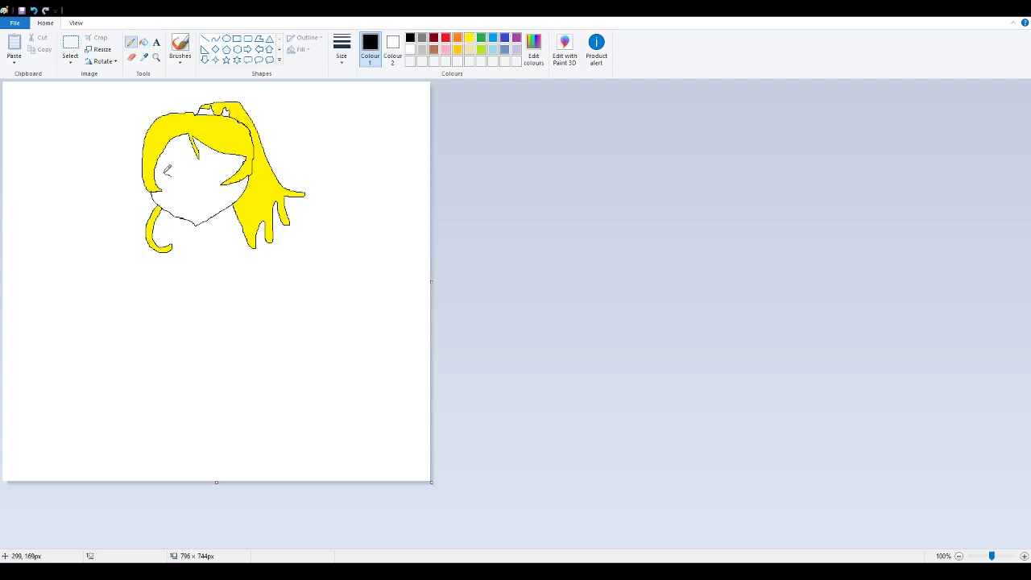
mouse_move(171, 176)
left_mouse_down()
mouse_move(161, 169)
mouse_move(191, 168)
left_mouse_up()
key("ctrl+z")
left_click_drag(171, 167, 196, 162)
key("ctrl+z")
mouse_move(189, 162)
left_mouse_down()
mouse_move(169, 169)
mouse_move(230, 166)
left_mouse_up()
left_click_drag(186, 198, 206, 198)
Fill the face with a pale cream skin colour.
left_click(470, 49)
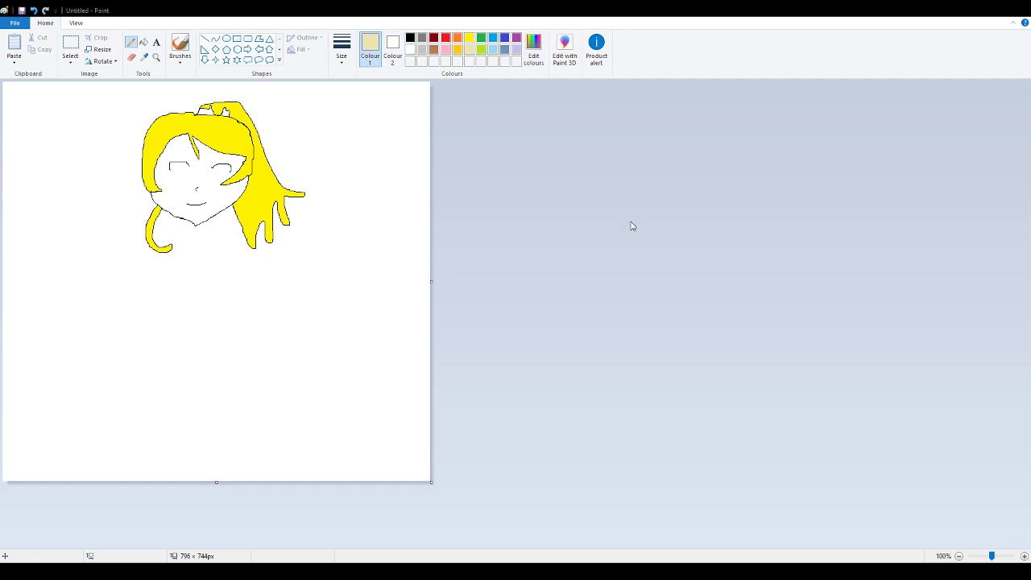
left_click(143, 41)
left_click(208, 184)
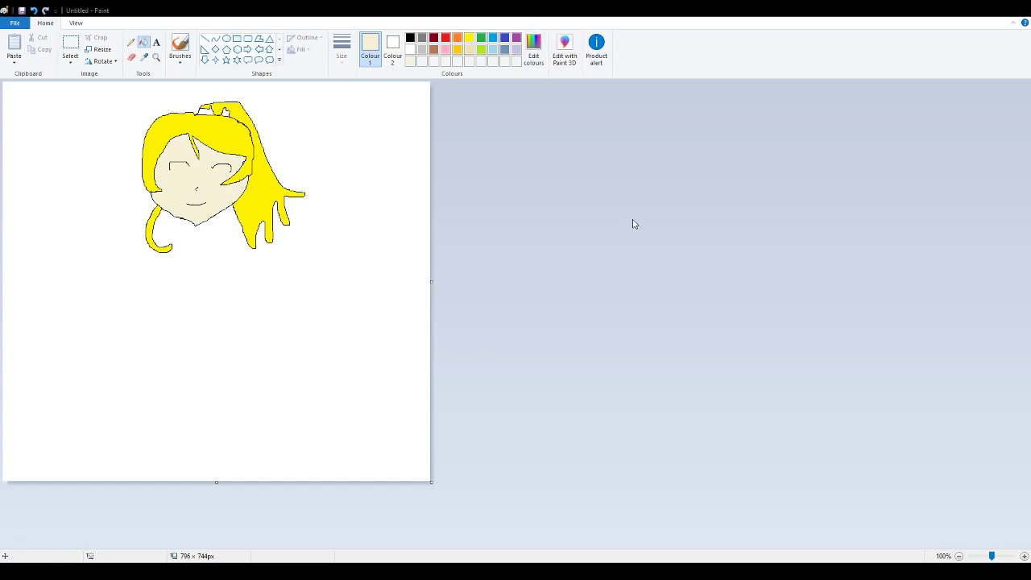
left_click(205, 183)
Close the lower edges of both eyes with white Pencil lines and fill the eyes with white.
left_click(410, 37)
left_click(130, 46)
mouse_move(215, 153)
left_mouse_down()
mouse_move(224, 150)
mouse_move(181, 171)
left_mouse_up()
left_click(410, 49)
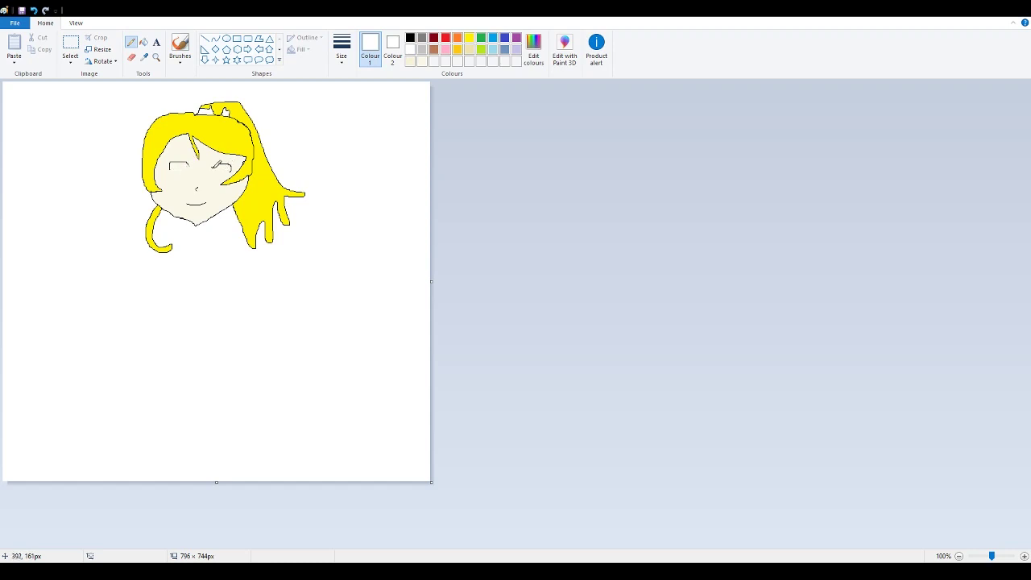
left_click_drag(217, 164, 233, 167)
left_click(144, 43)
left_click(179, 163)
left_click(229, 165)
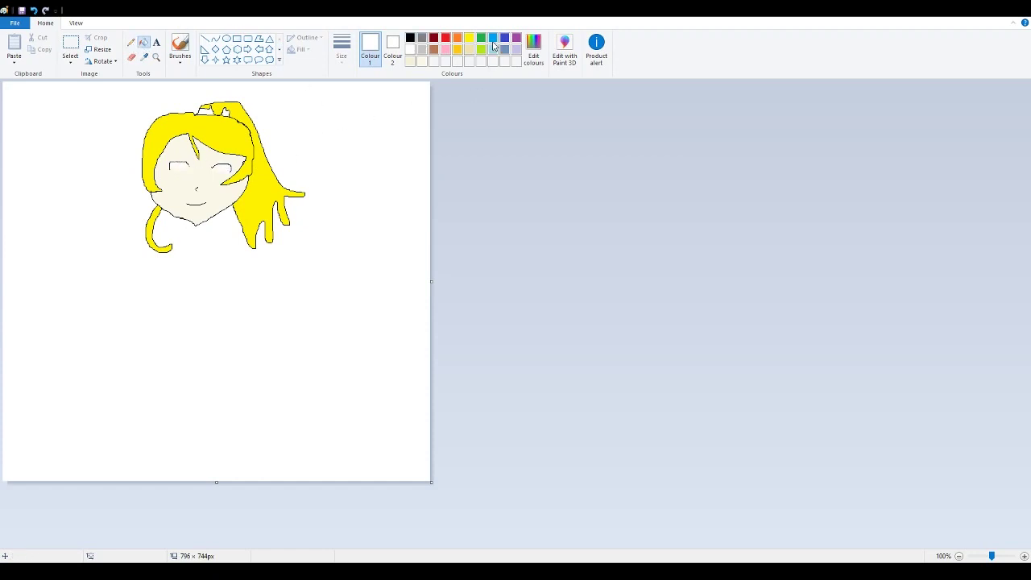
Draw and fill light blue irises in both eyes, and add black pupils.
left_click(493, 39)
left_click(131, 42)
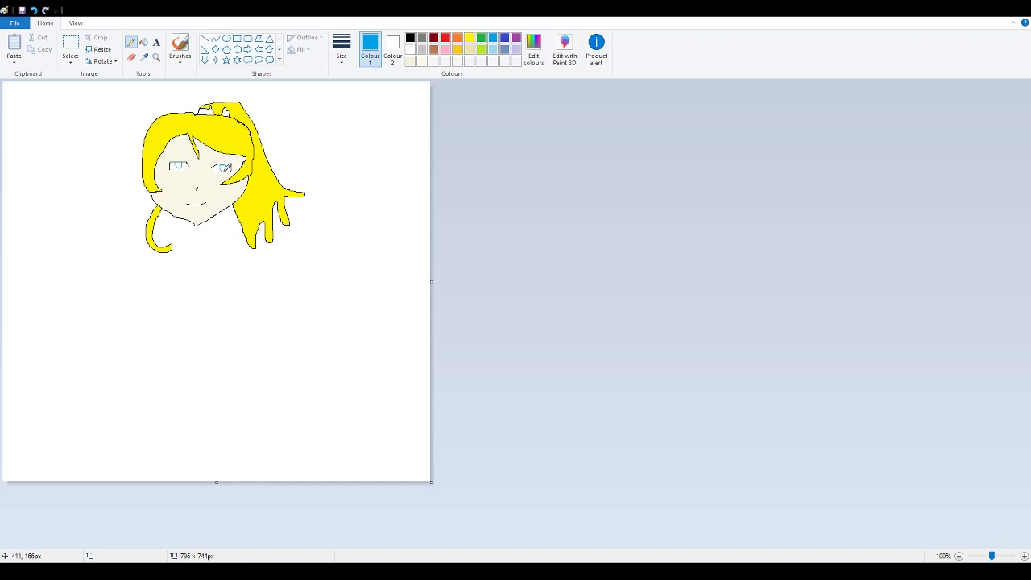
left_click(143, 42)
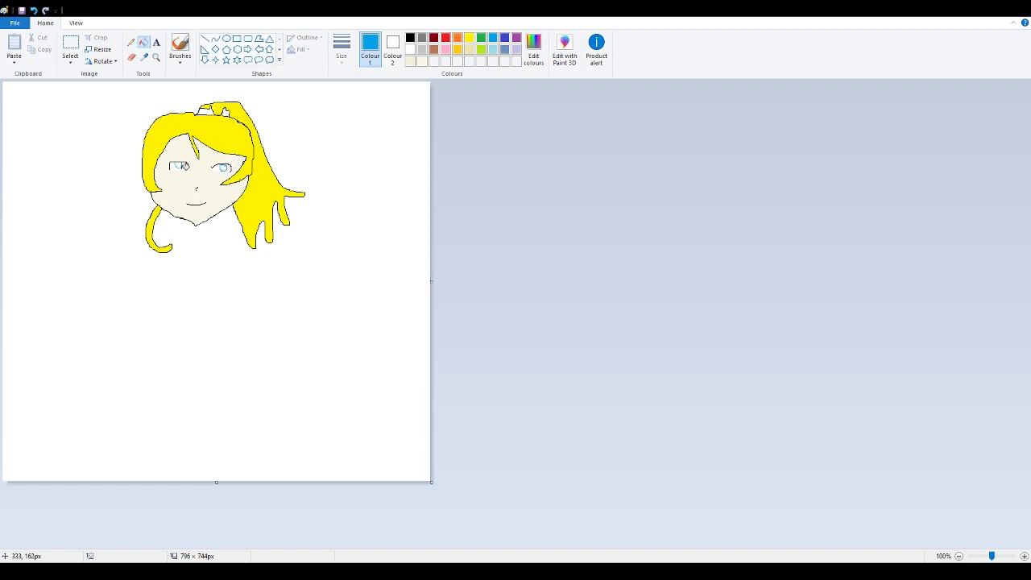
left_click(179, 165)
left_click(224, 167)
left_click(410, 37)
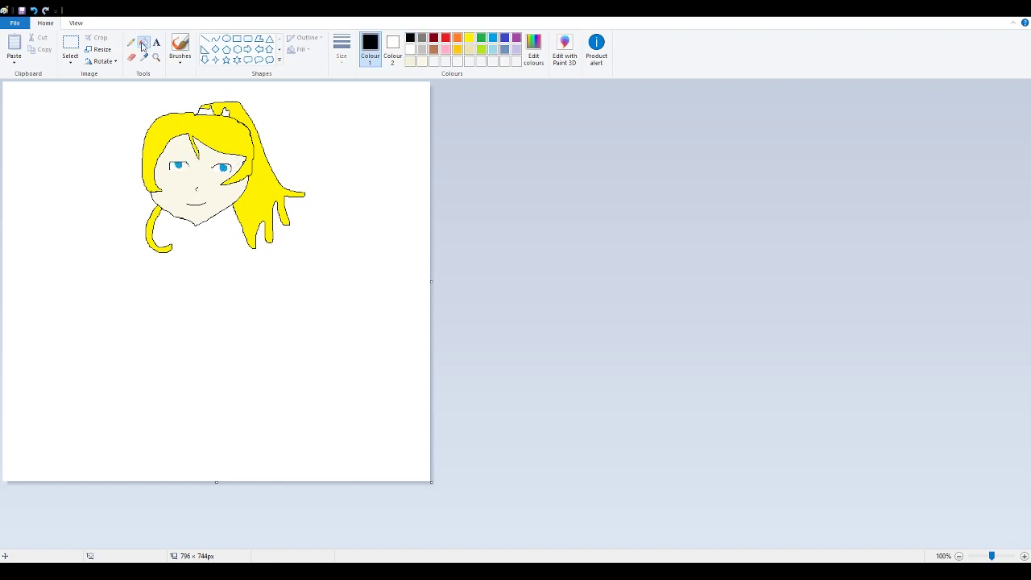
left_click(131, 42)
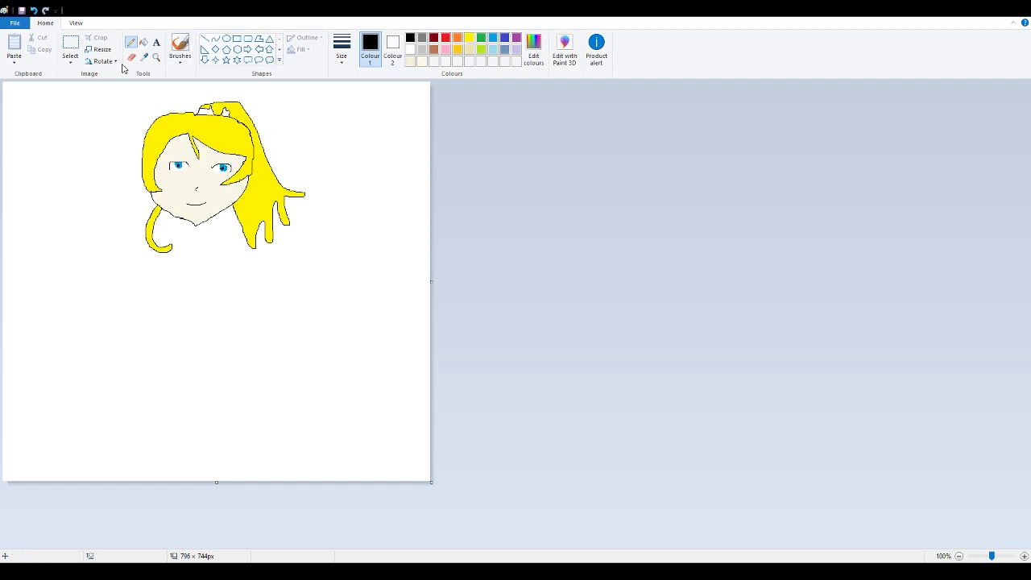
Outline the neck, torso, raised arms with hands, legs and feet in black below the head, and fill the body with indigo.
mouse_move(187, 218)
left_mouse_down()
mouse_move(321, 224)
mouse_move(330, 151)
mouse_move(363, 162)
mouse_move(374, 181)
mouse_move(355, 259)
mouse_move(279, 284)
mouse_move(230, 266)
mouse_move(223, 279)
mouse_move(240, 342)
mouse_move(250, 467)
mouse_move(215, 412)
left_mouse_up()
mouse_move(150, 444)
left_mouse_down()
mouse_move(165, 425)
mouse_move(162, 303)
mouse_move(34, 198)
mouse_move(20, 170)
mouse_move(56, 177)
mouse_move(60, 215)
mouse_move(94, 256)
mouse_move(141, 262)
left_mouse_up()
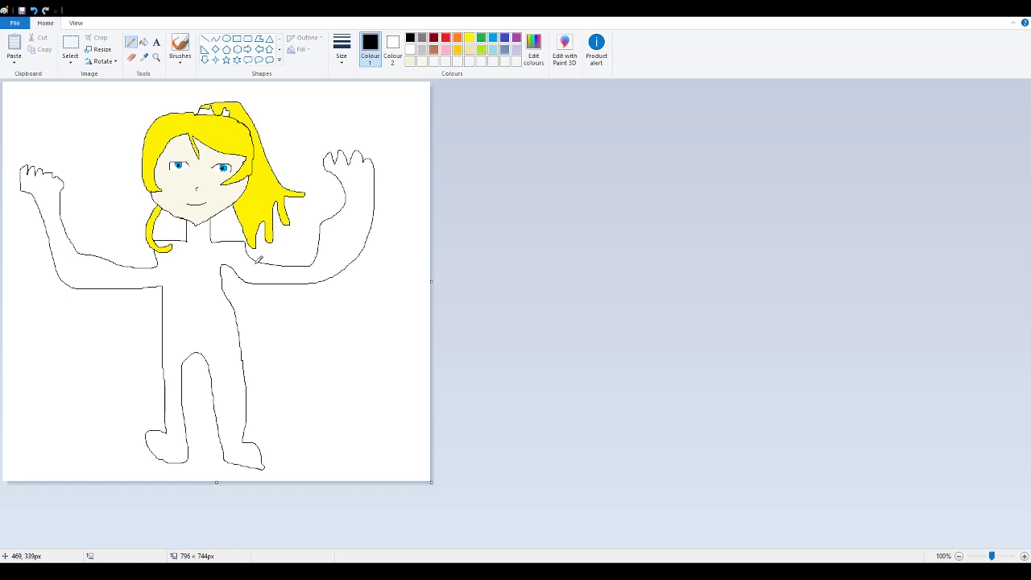
left_click(504, 37)
left_click(144, 42)
left_click(188, 300)
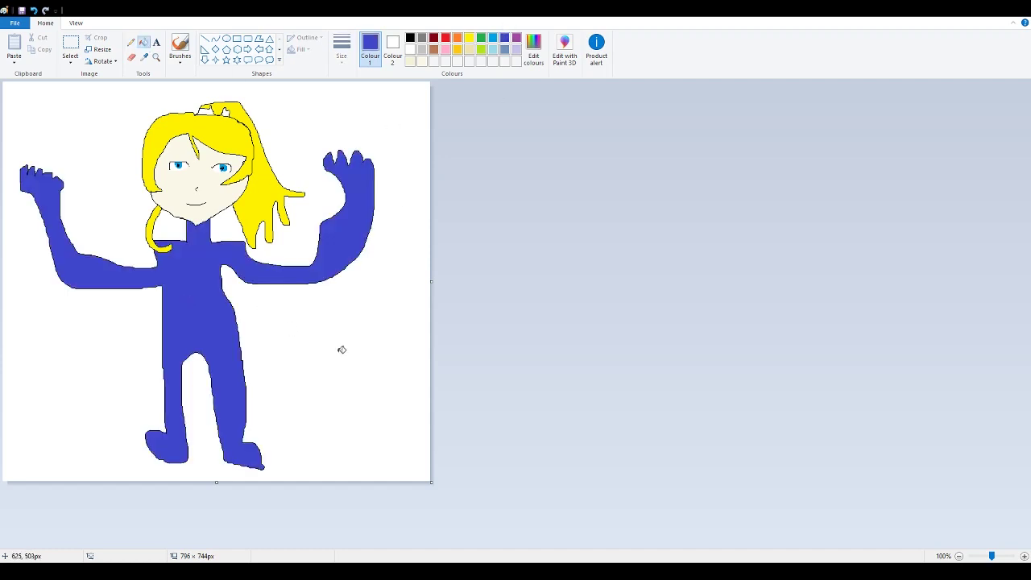